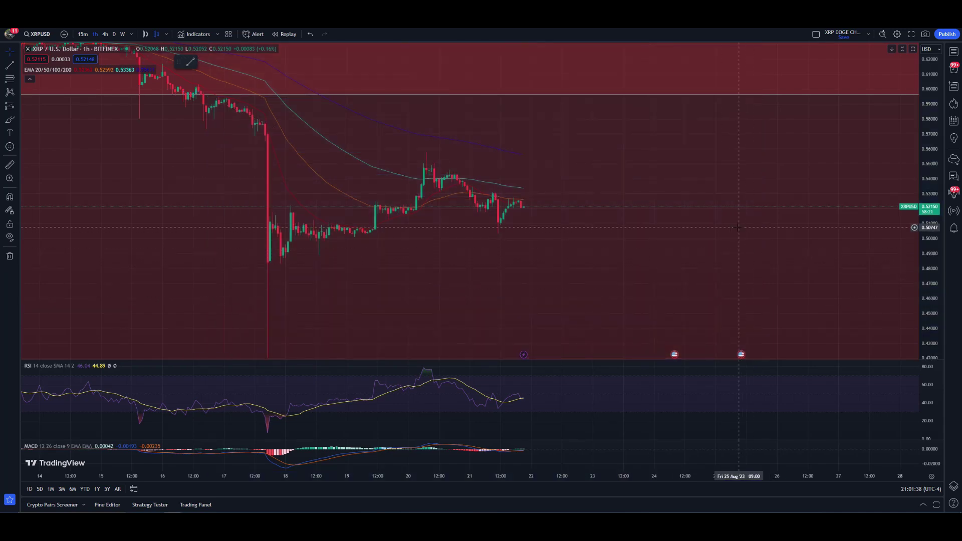
Draw a Fibonacci retracement from 0.55029 on 20 August down to about 0.50196 on 26 August
left_click_drag(640, 192, 749, 214)
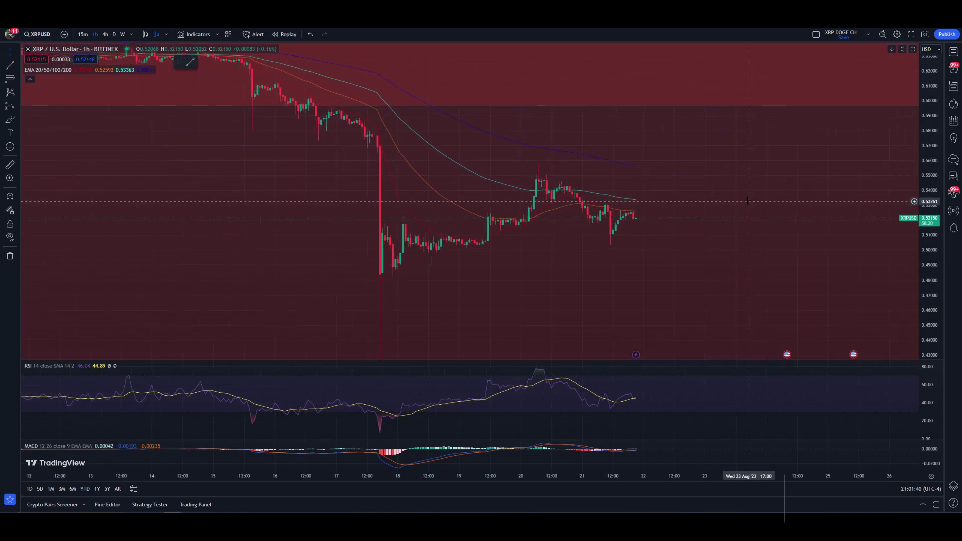
scroll(749, 215, "down", 5)
scroll(749, 214, "down", 3)
left_click_drag(822, 207, 622, 239)
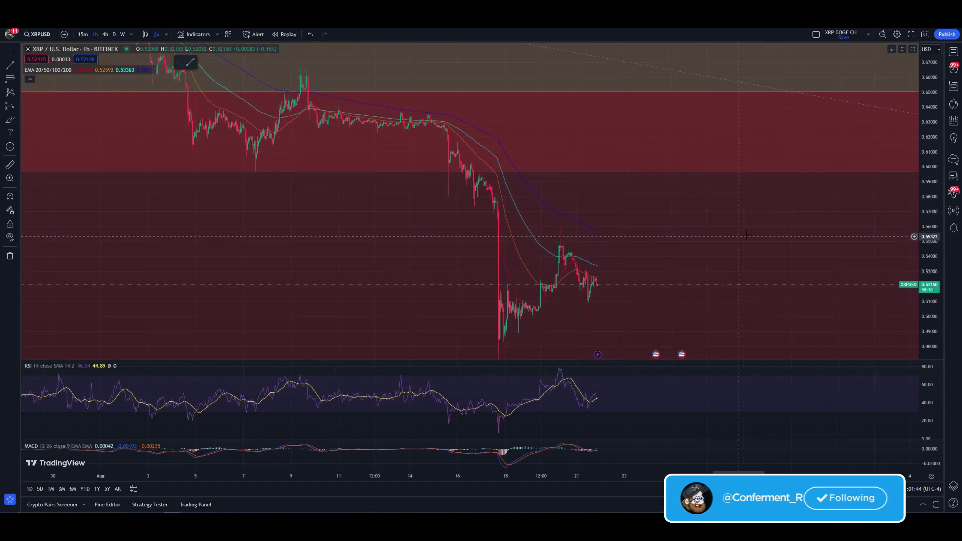
left_click_drag(927, 191, 927, 224)
left_click_drag(747, 246, 744, 224)
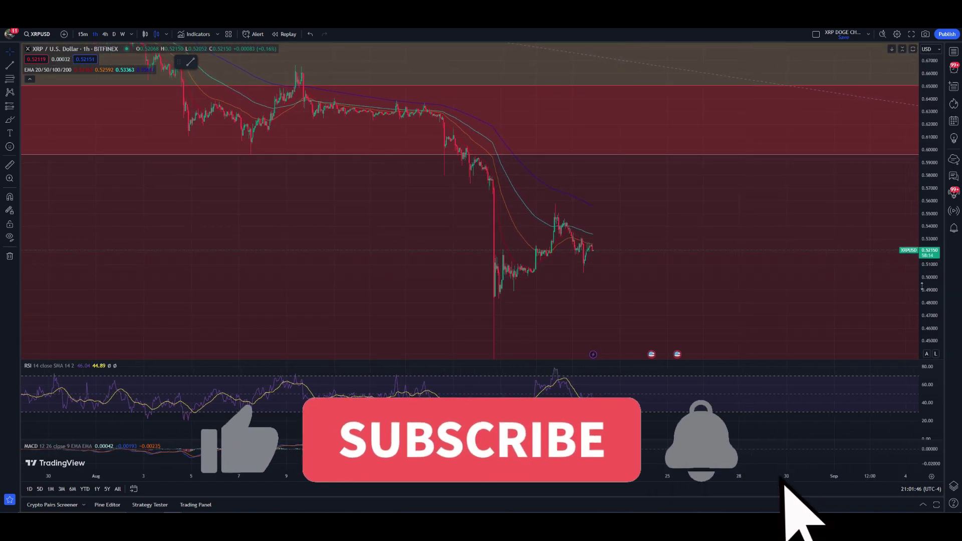
scroll(766, 210, "up", 4)
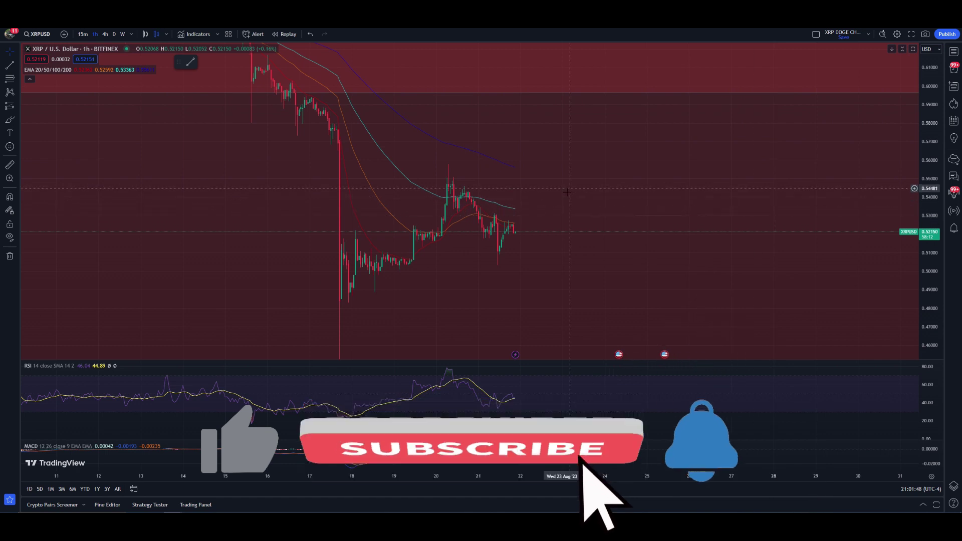
left_click(10, 79)
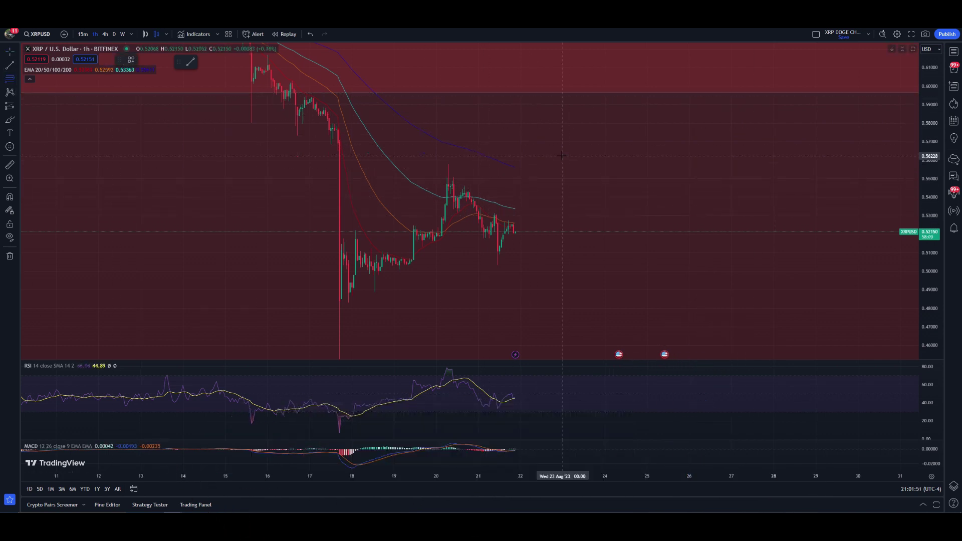
left_click(436, 178)
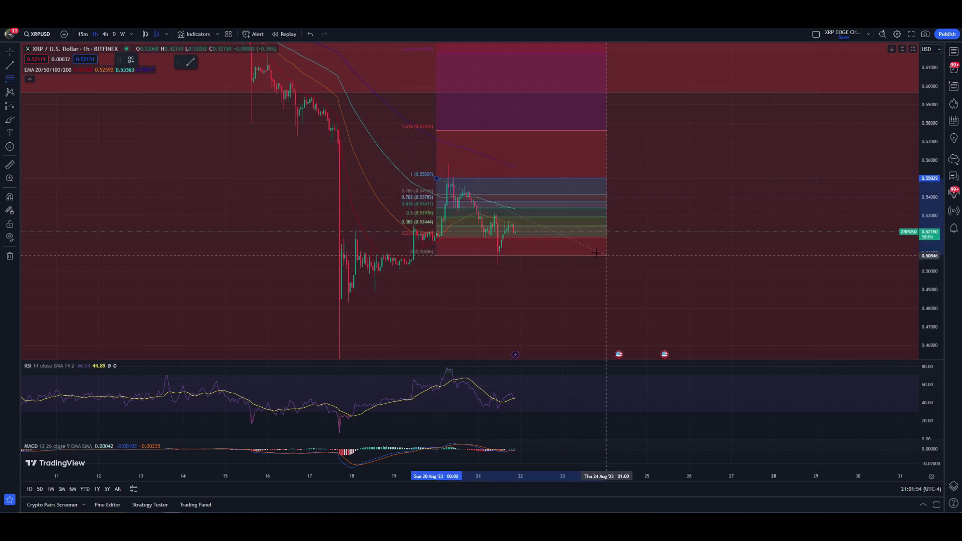
left_click(691, 266)
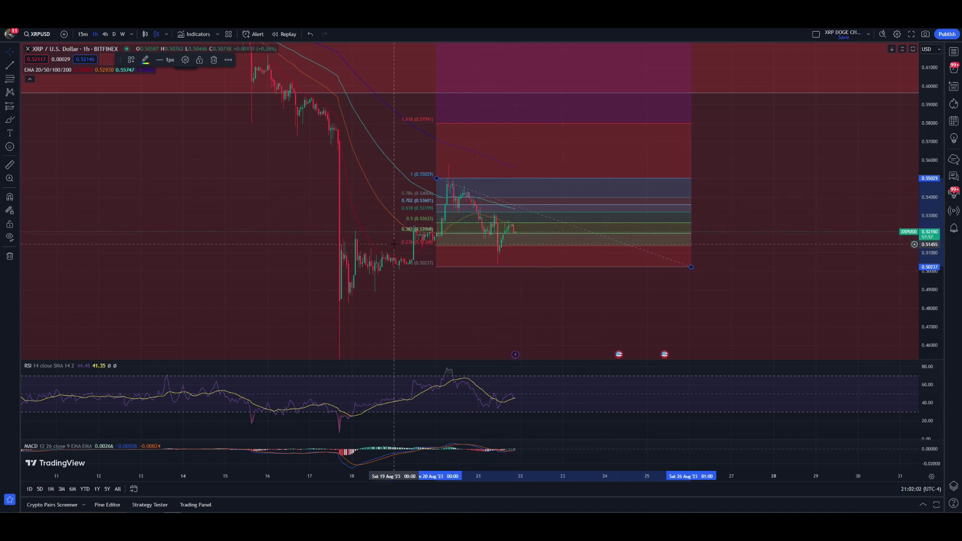
left_click_drag(691, 270, 698, 271)
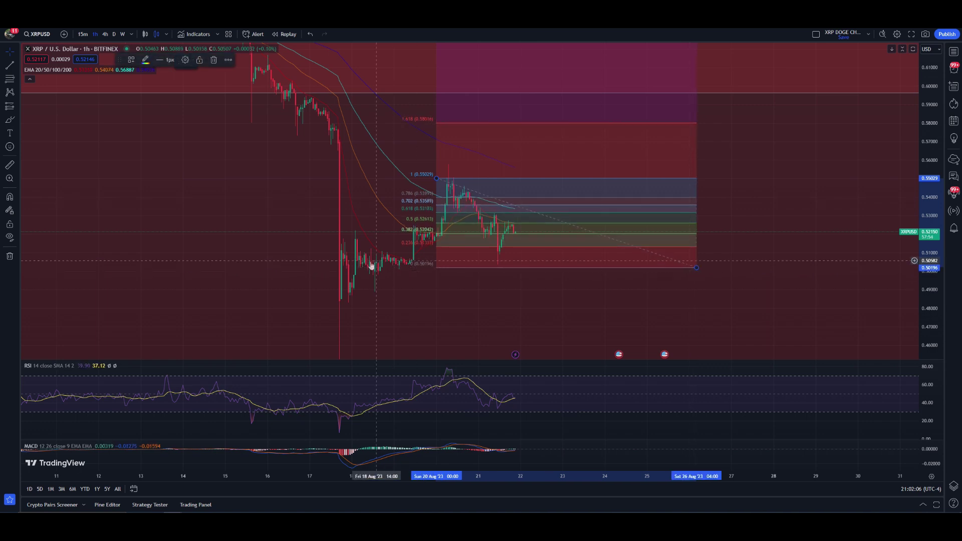
Brush an oval around the support zone near 0.50, undo it and remove the Fibonacci retracement
left_click(9, 122)
mouse_move(340, 272)
left_mouse_down()
mouse_move(667, 277)
mouse_move(650, 263)
mouse_move(358, 257)
mouse_move(346, 273)
mouse_move(600, 278)
left_mouse_up()
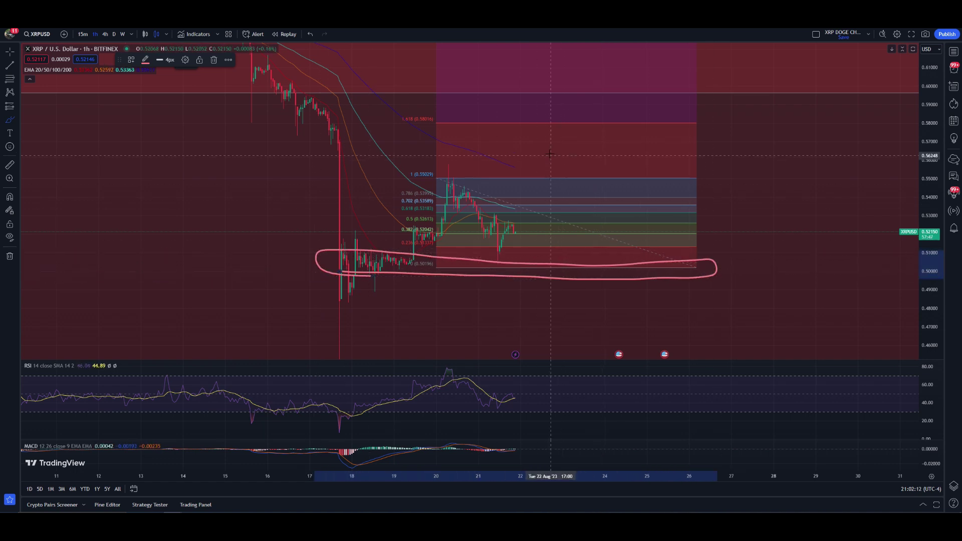
key("ctrl+z")
key("ctrl+z")
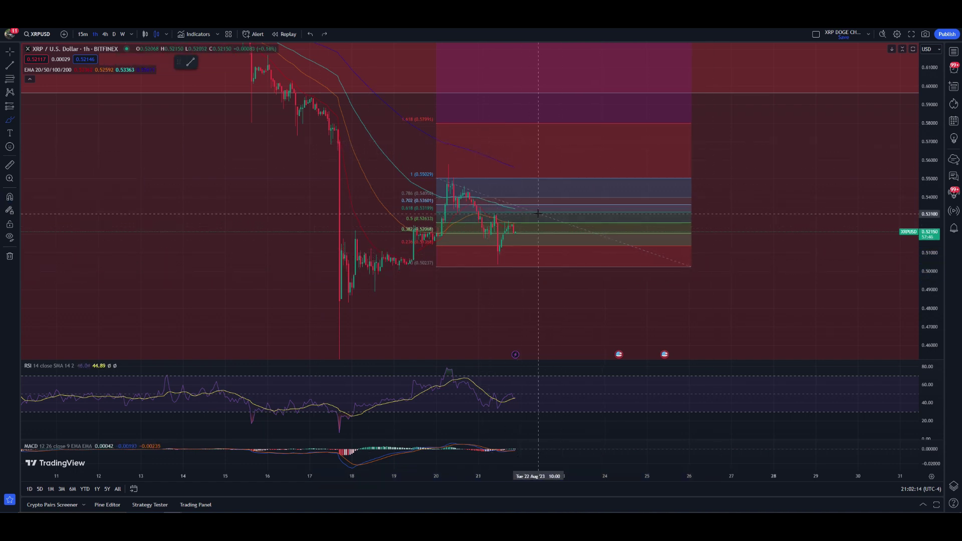
key("Delete")
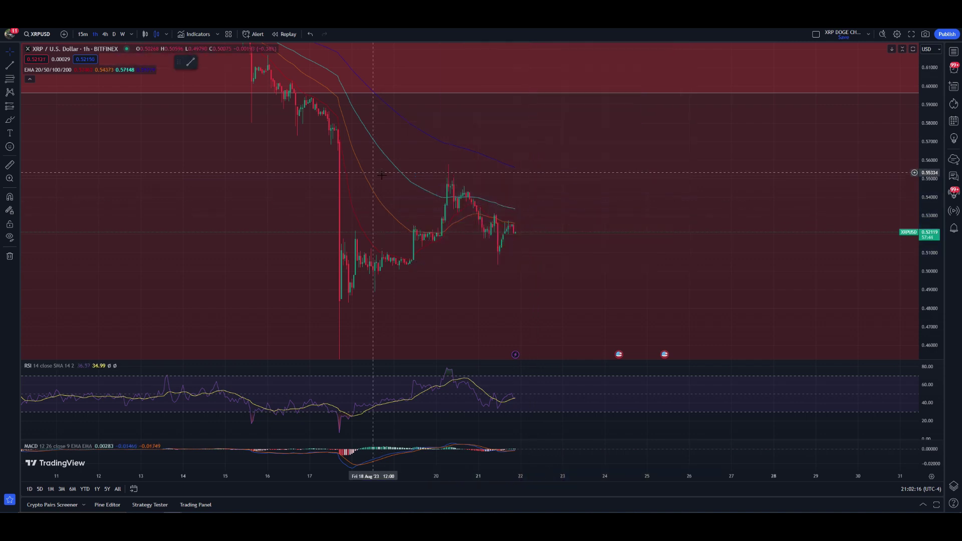
Draw a Fibonacci retracement from 0.61203 on 15 August down to about 0.42034 on 29 August, spanning the sharp drop
left_click(243, 64)
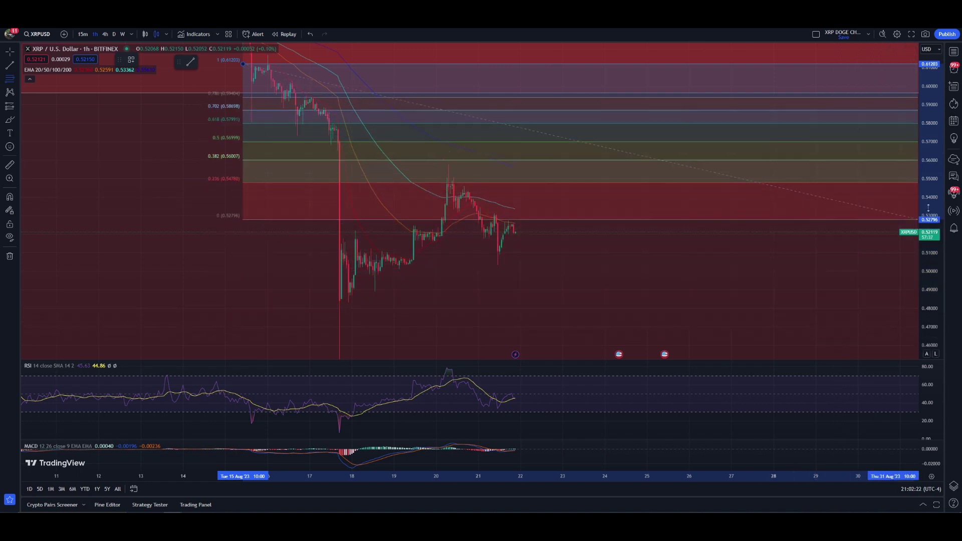
left_click(817, 324)
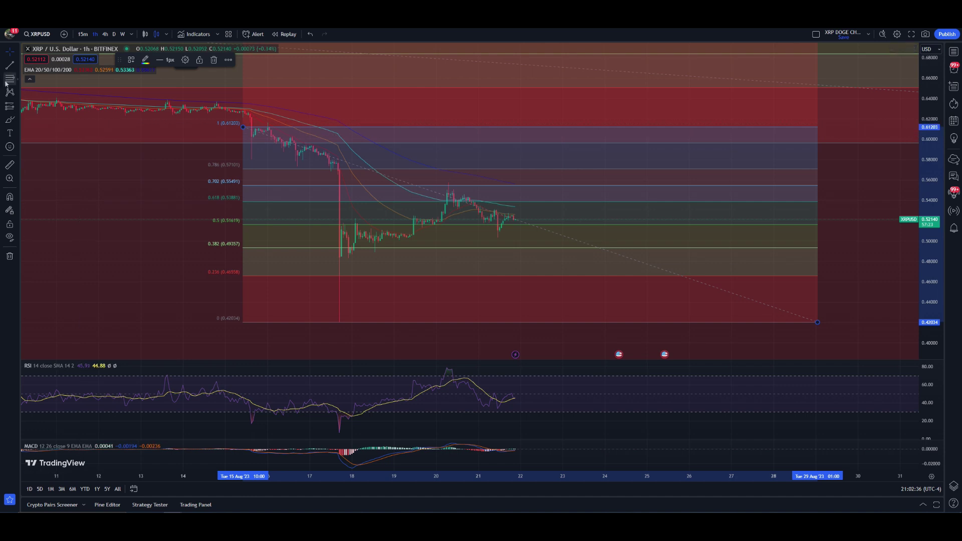
Draw converging trend lines: support rising from 0.48089 to 0.53073 and resistance falling from 0.61638 to 0.49270
left_click(340, 258)
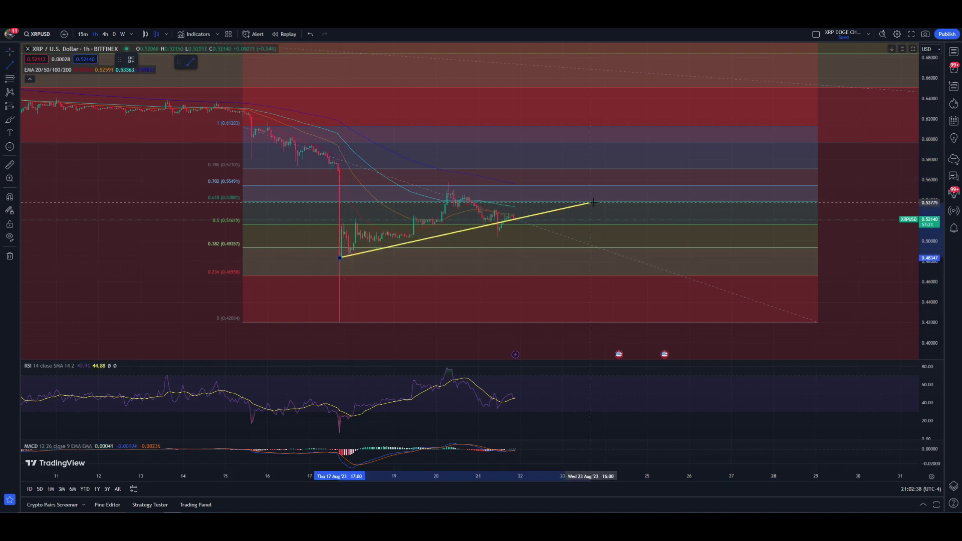
left_click(617, 210)
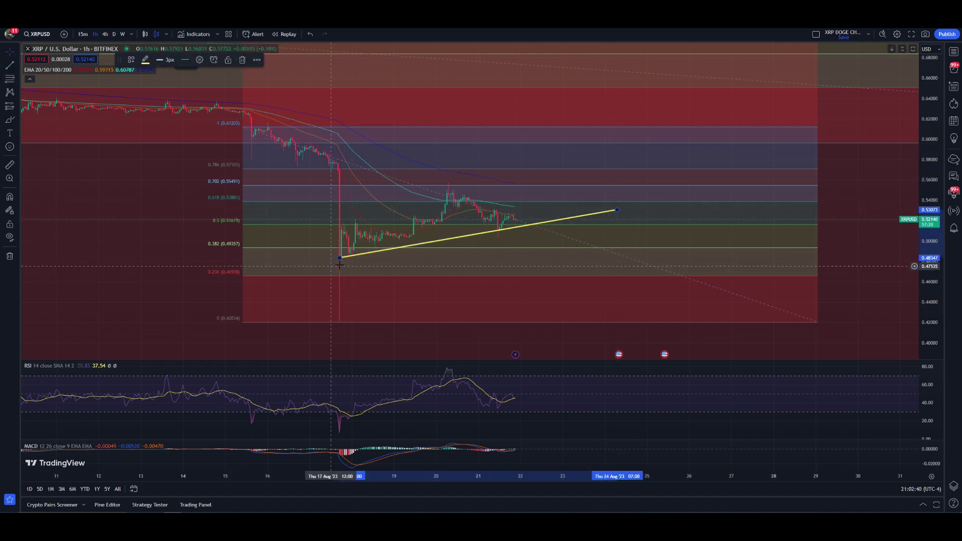
left_click_drag(339, 261, 338, 260)
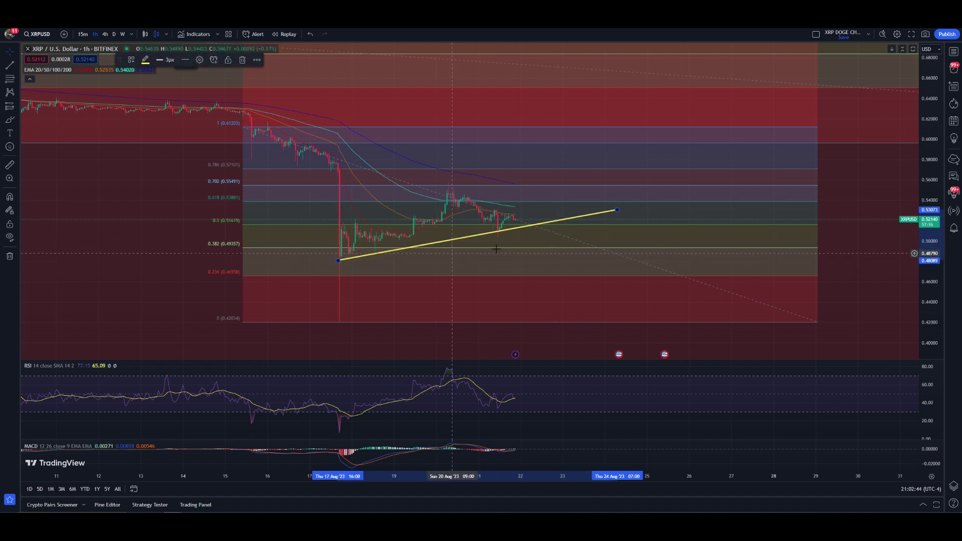
left_click(9, 67)
left_click(248, 123)
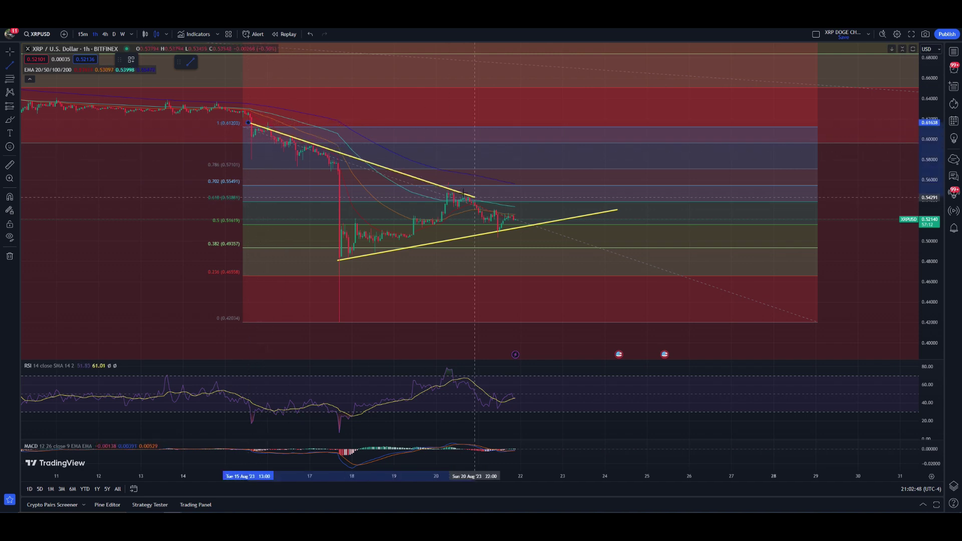
left_click(637, 248)
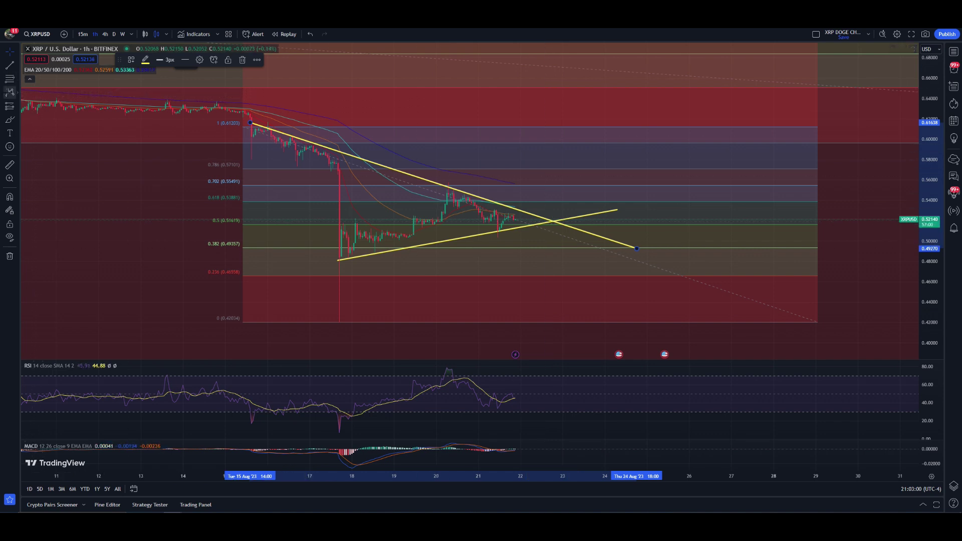
Draw a vertical line across the triangle at the 21 August low, then project it from the apex downward and upward
left_click(10, 65)
left_click(498, 232)
left_click(498, 203)
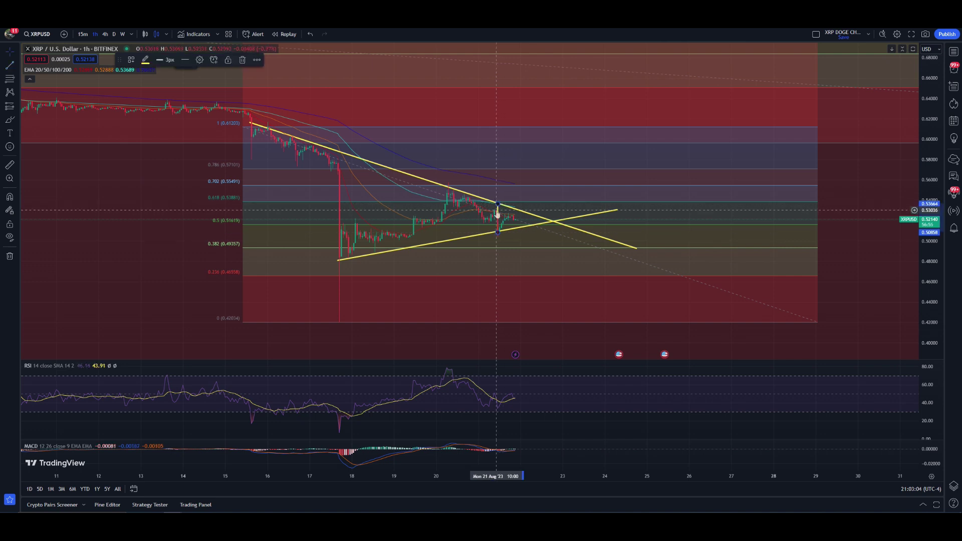
left_click_drag(498, 216, 554, 233)
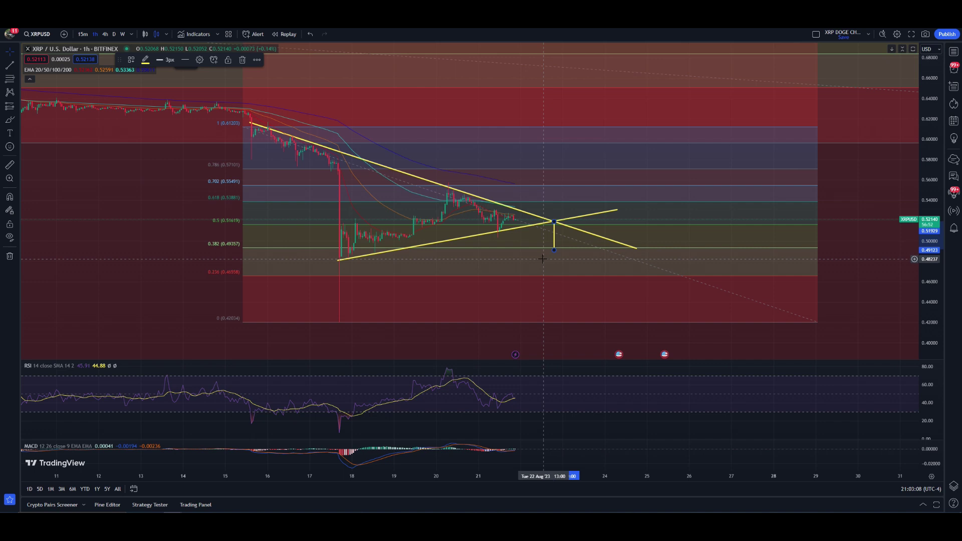
left_click_drag(555, 243, 556, 213)
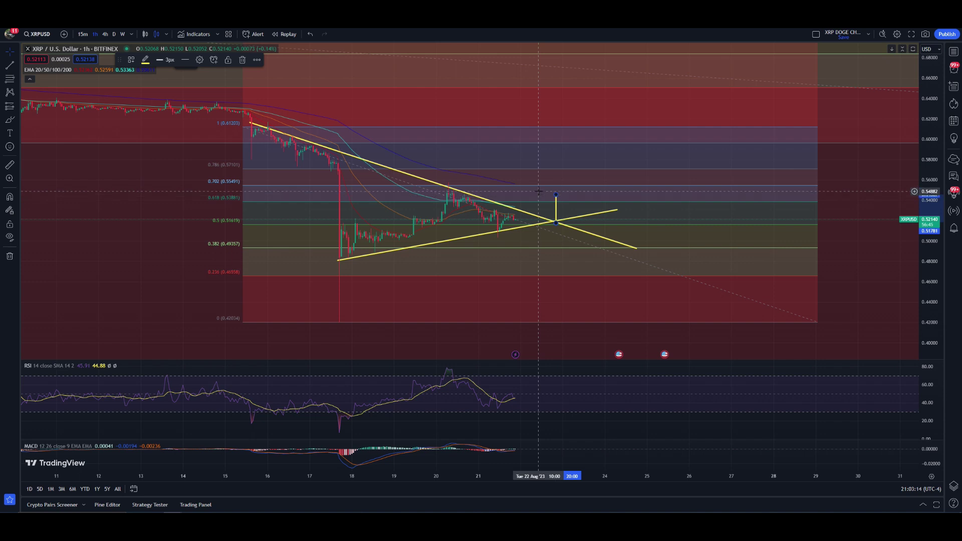
Draw a taller vertical line across the triangle at the 20 August peak, move it to the apex and place both lines below it
left_click(9, 69)
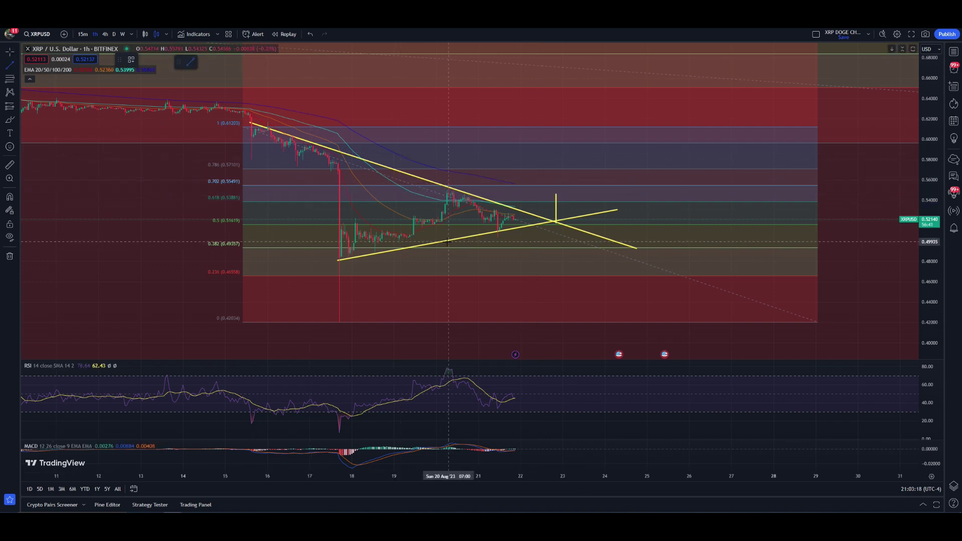
mouse_move(446, 241)
left_mouse_down()
mouse_move(446, 186)
mouse_move(319, 225)
mouse_move(565, 217)
mouse_move(552, 187)
left_mouse_up()
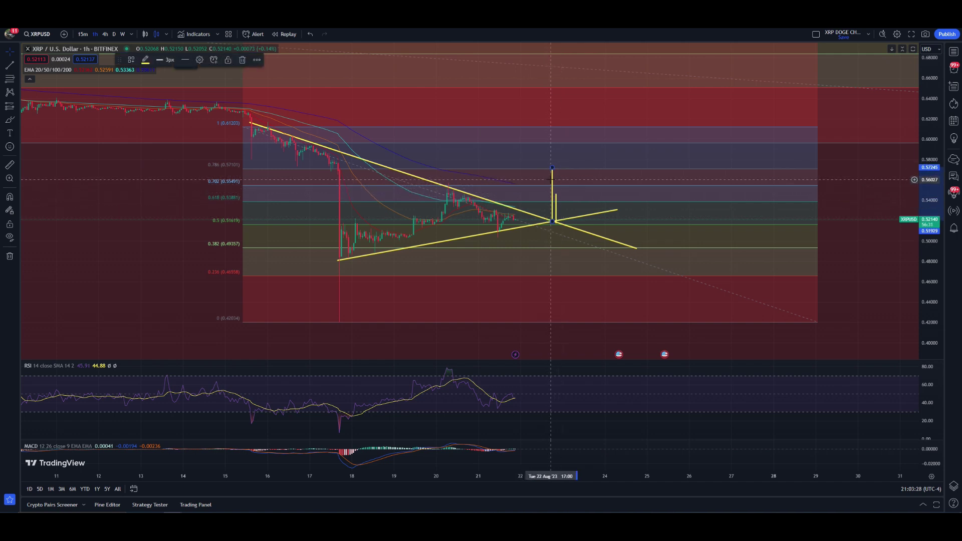
mouse_move(554, 181)
left_mouse_down()
mouse_move(550, 255)
mouse_move(554, 243)
left_mouse_up()
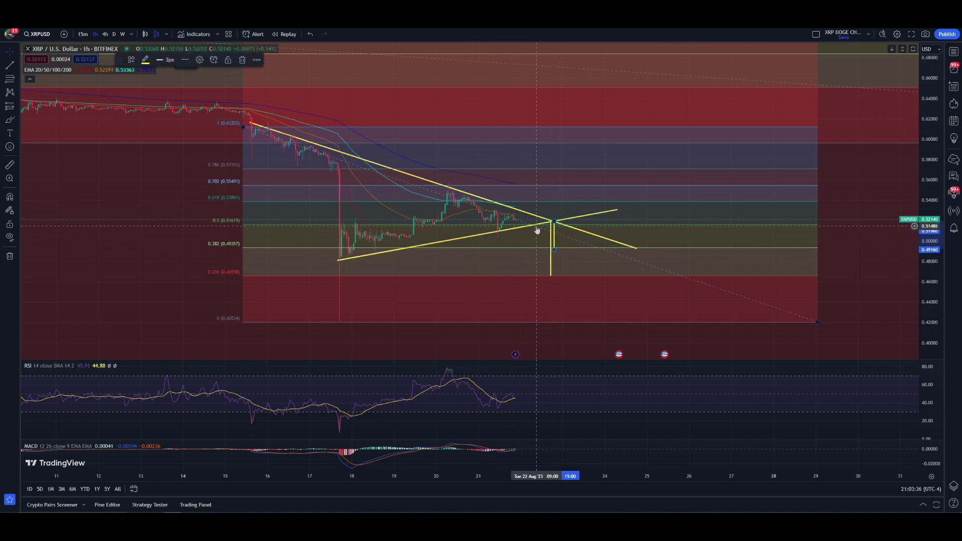
Brush a projected price path sideways to the triangle's apex and down to the 0.382 level, and circle that target
left_click(9, 119)
left_click(506, 216)
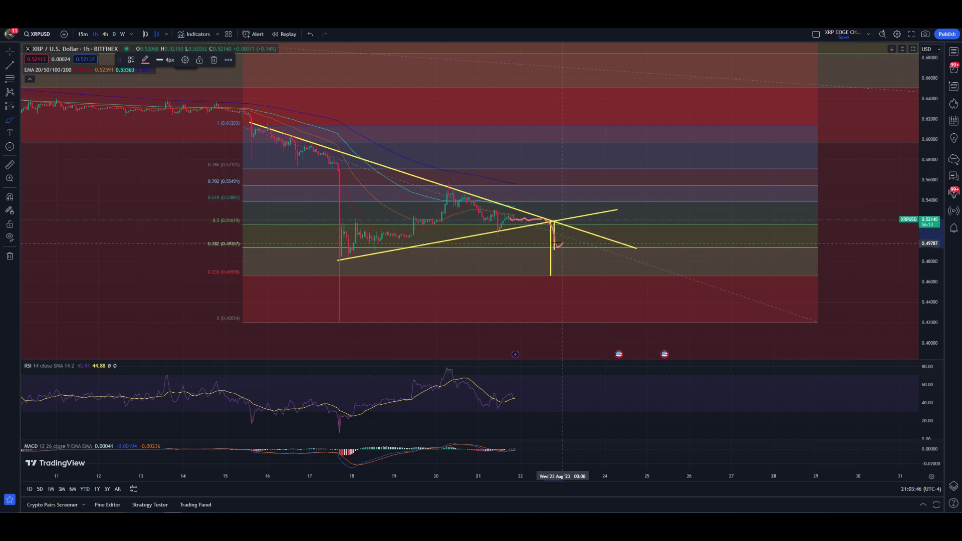
left_click_drag(536, 223, 547, 221)
Brush an upward arrow from the current price and an oval near 0.56, and undo both strokes
left_click(10, 119)
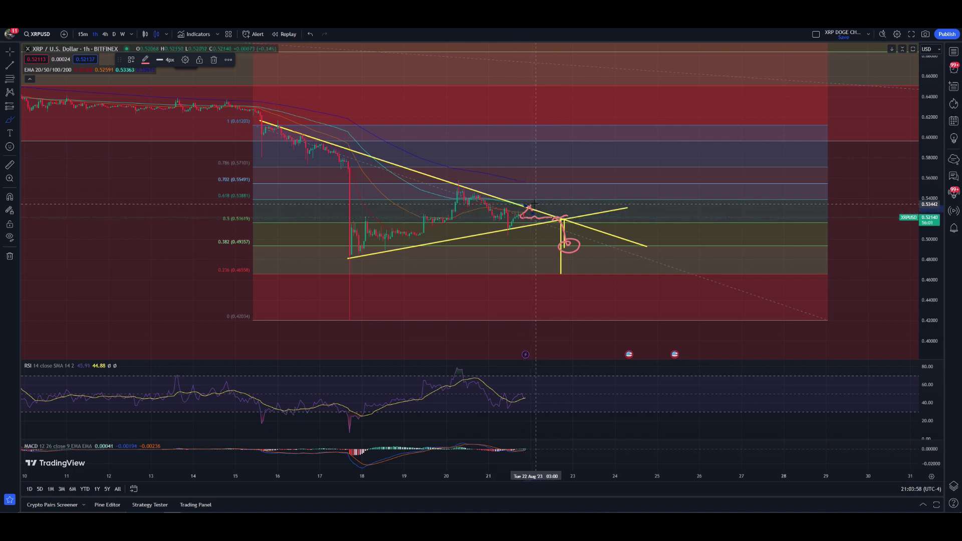
mouse_move(522, 176)
left_mouse_down()
mouse_move(601, 176)
mouse_move(525, 176)
left_mouse_up()
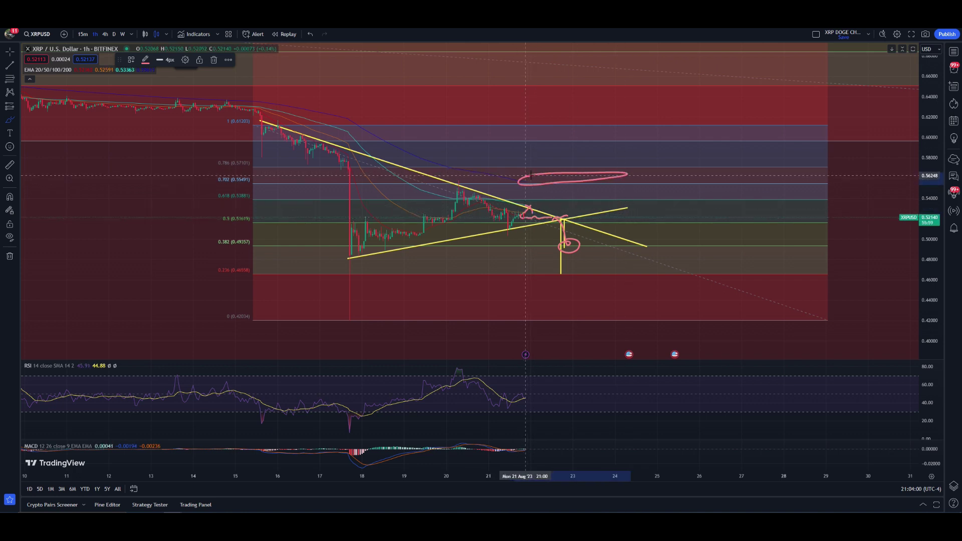
key("ctrl+z")
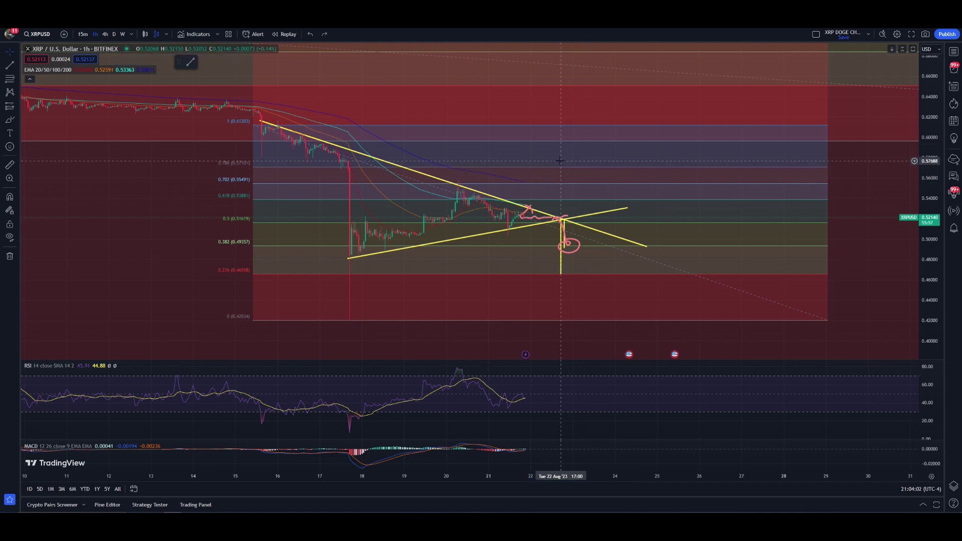
right_click(557, 167)
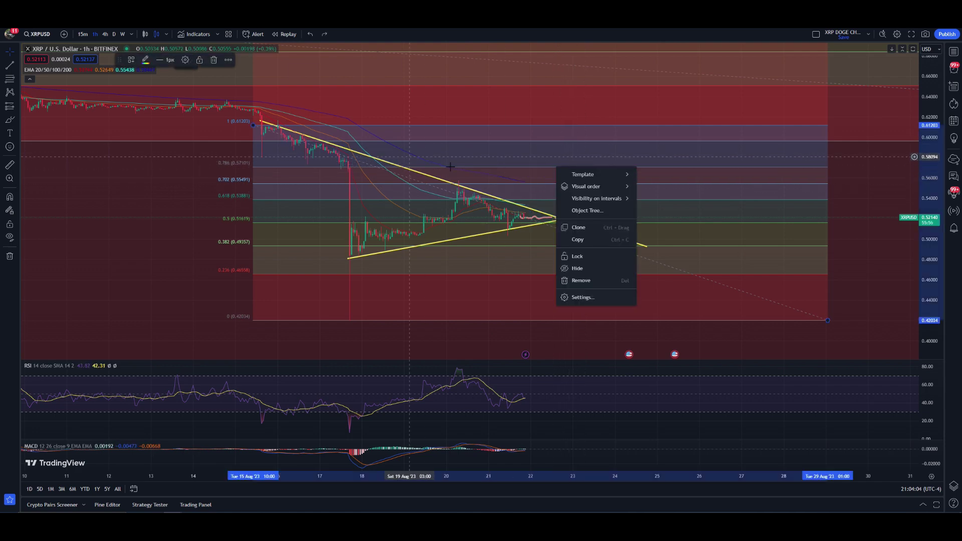
left_click(713, 170)
Draw a vertical line over the triangle's full height at the 17 August drop and move it below the apex, ending at 0.41481
scroll(396, 161, "down", 3)
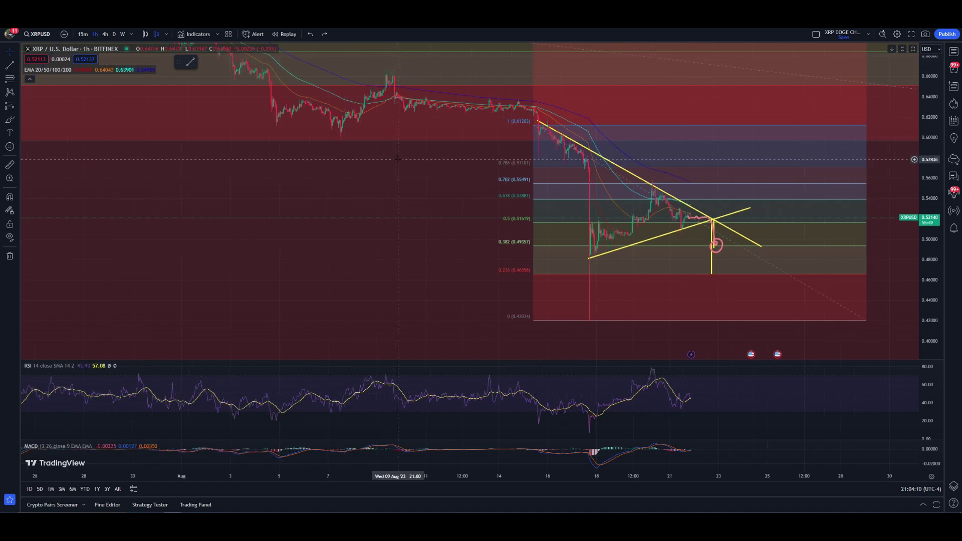
left_click_drag(713, 171, 582, 178)
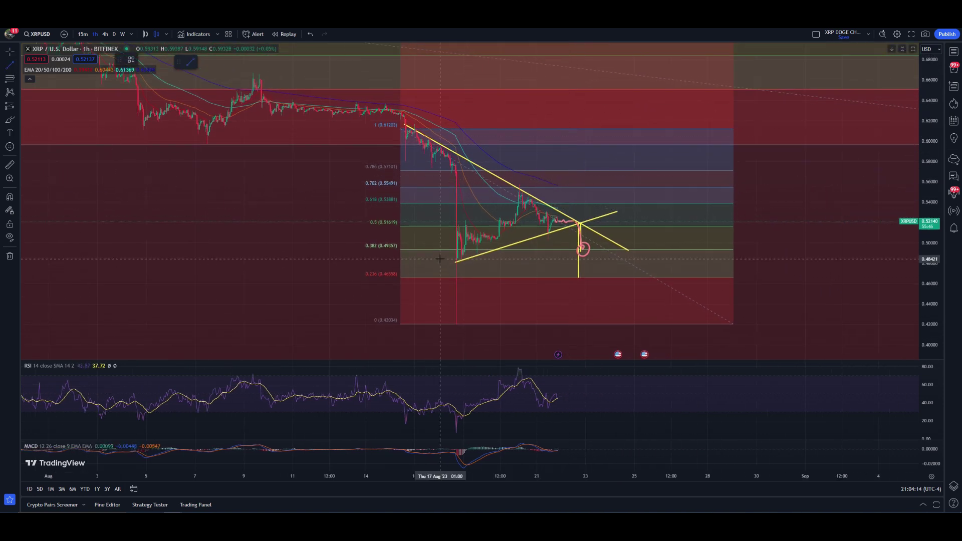
left_click(456, 261)
left_click(456, 156)
left_click_drag(456, 209, 580, 276)
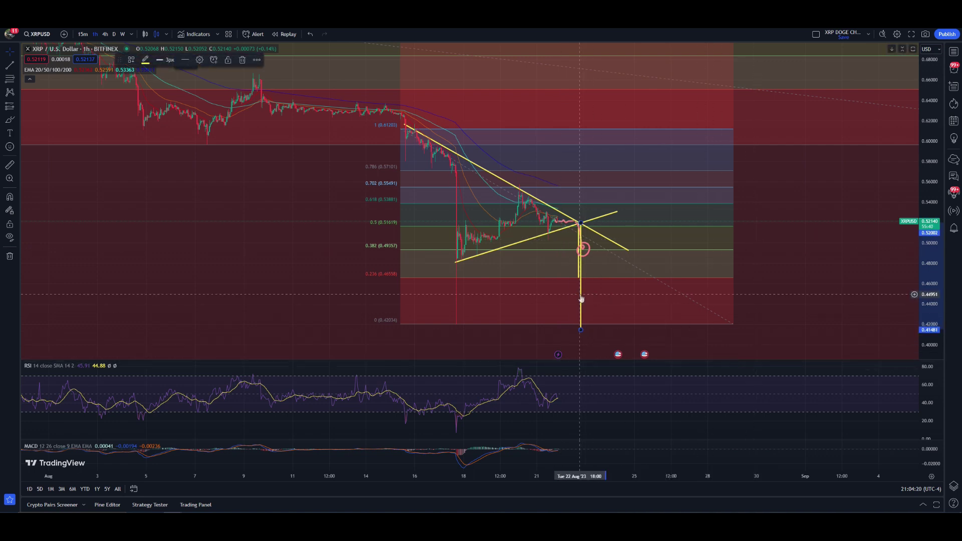
Shift the longest vertical projection line slightly along the time axis to 23 August 02:00
scroll(574, 287, "down", 1)
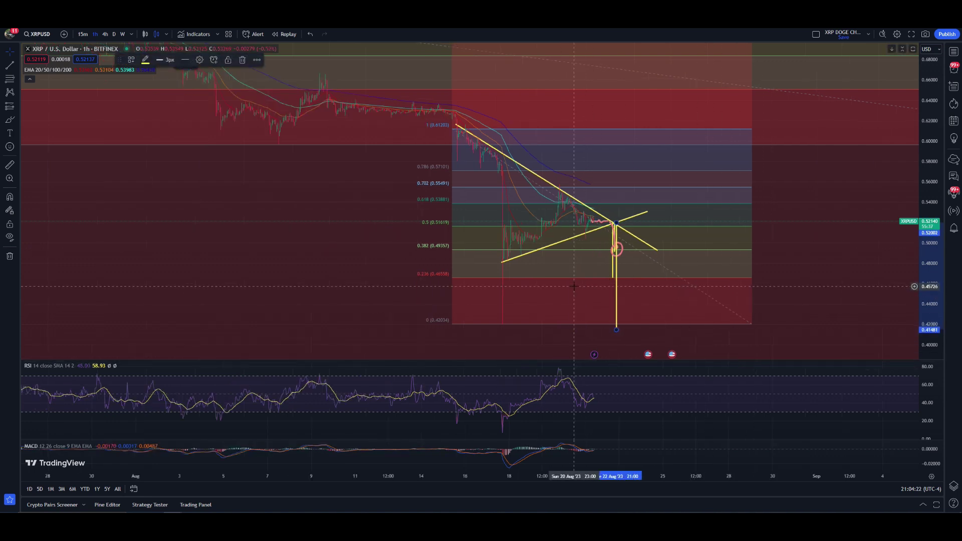
scroll(584, 374, "down", 2)
left_click_drag(454, 244, 372, 268)
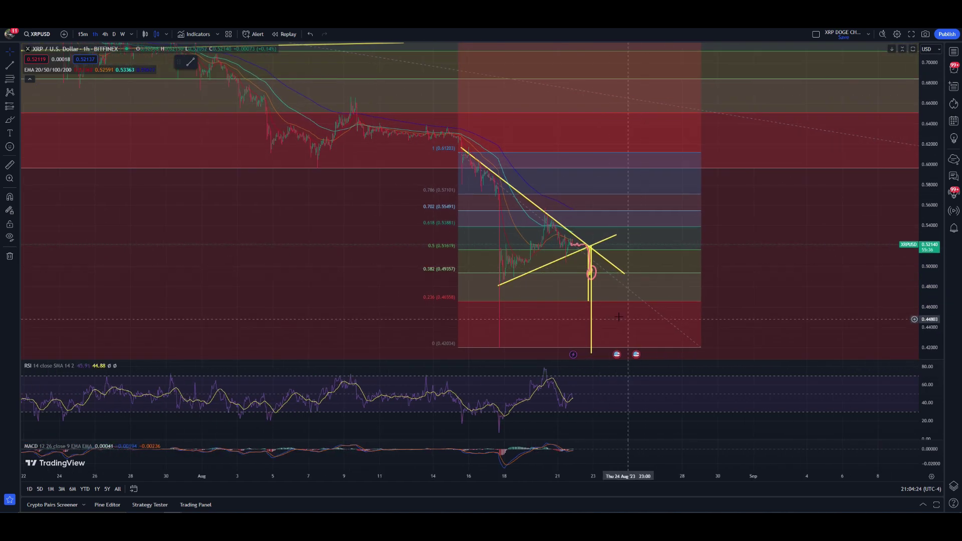
left_click_drag(591, 316, 594, 315)
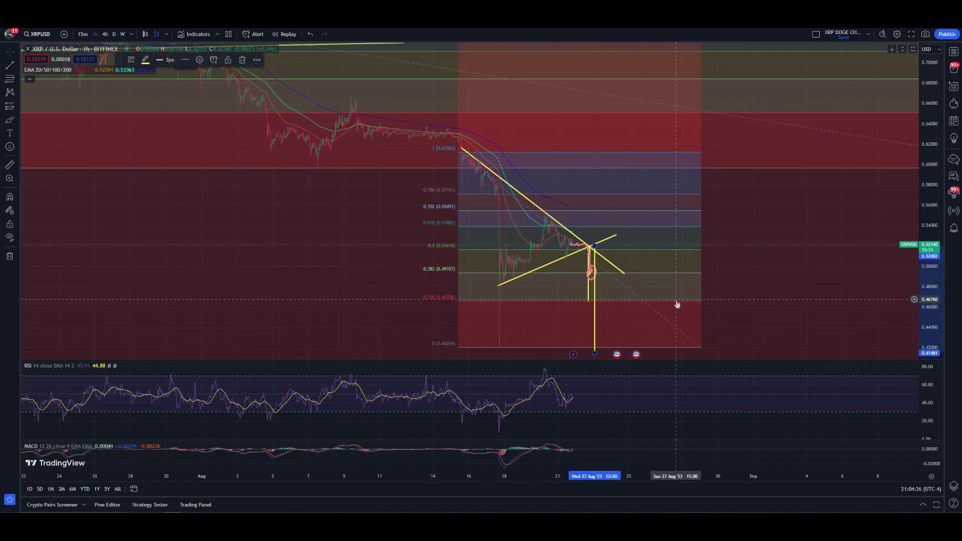
Draw a trial Fibonacci retracement from about 0.558 on 19 August down to about 0.50, and remove it
scroll(660, 236, "up", 2)
scroll(384, 269, "up", 2)
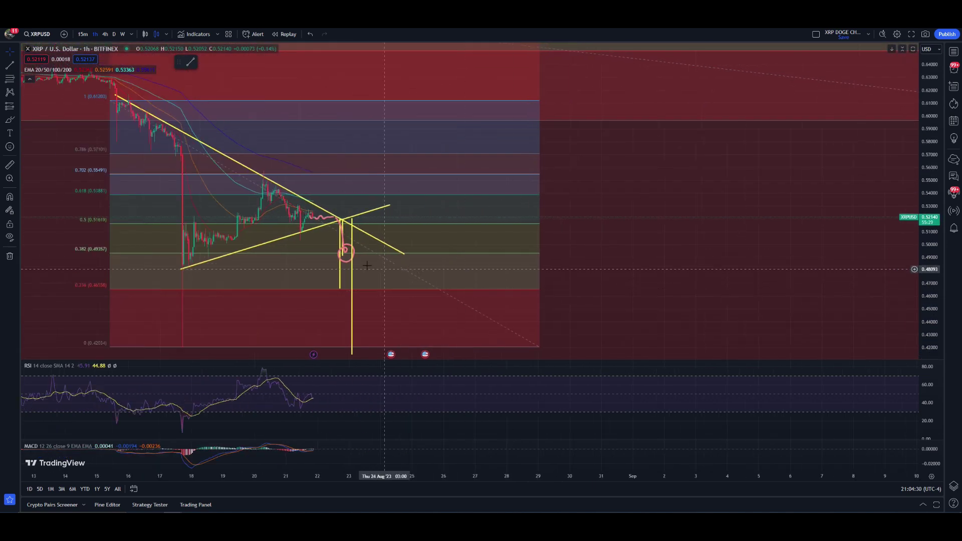
left_click_drag(347, 254, 405, 243)
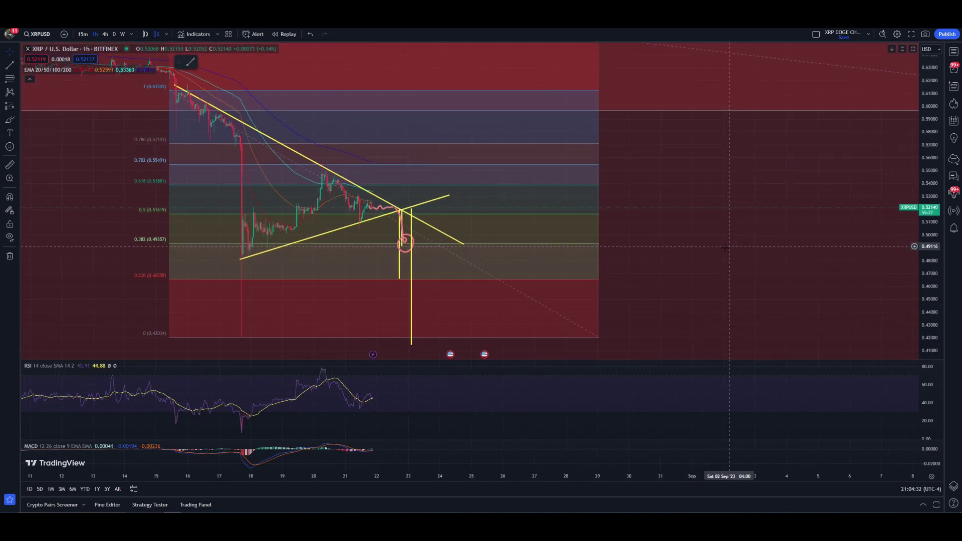
left_click_drag(388, 281, 455, 270)
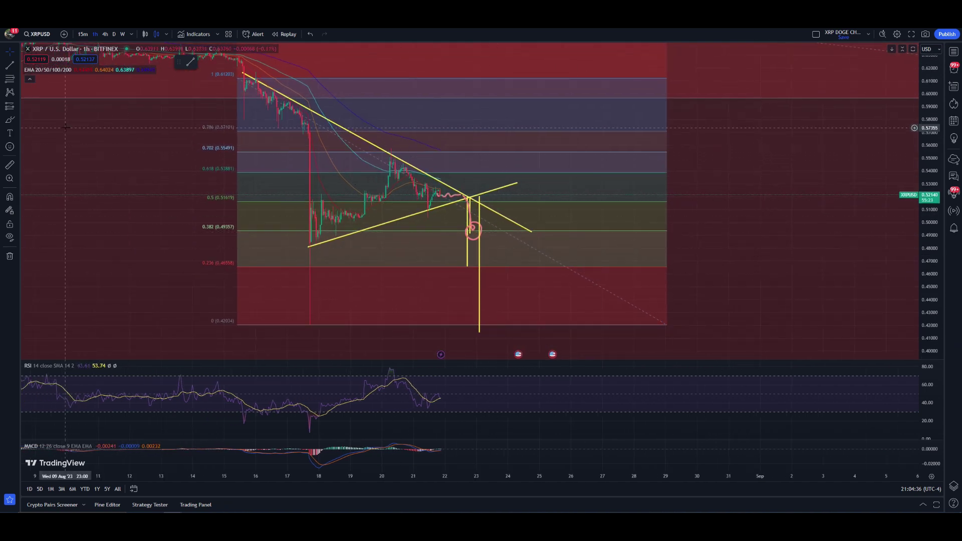
left_click(11, 80)
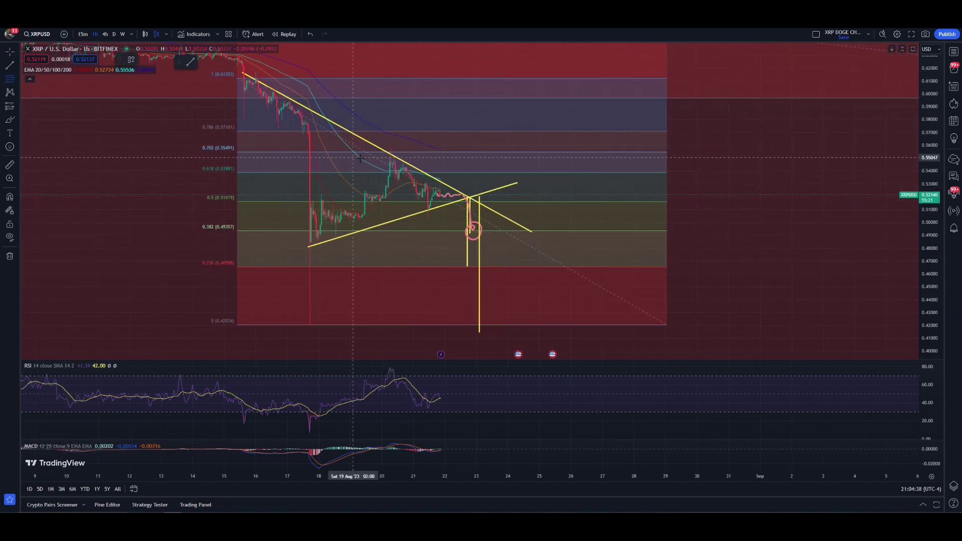
left_click(375, 148)
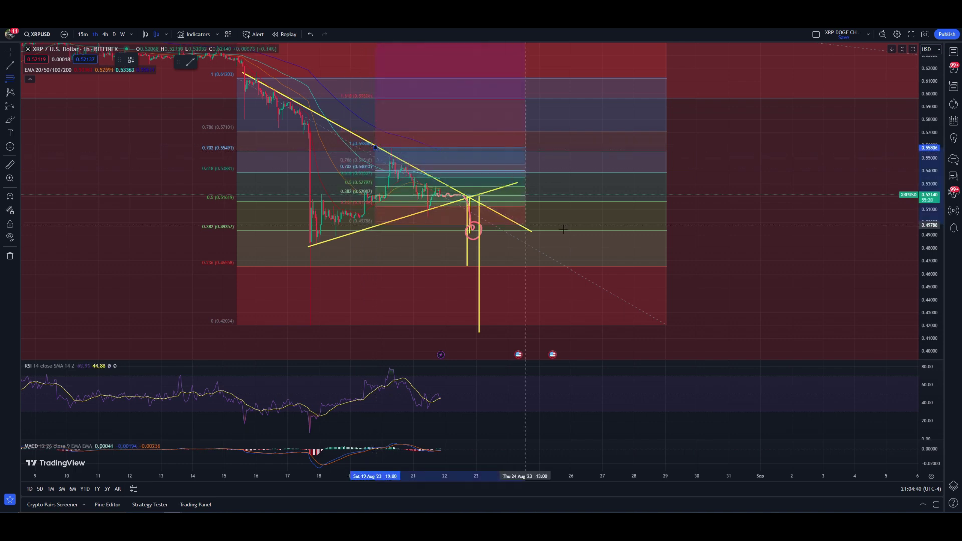
left_click(666, 221)
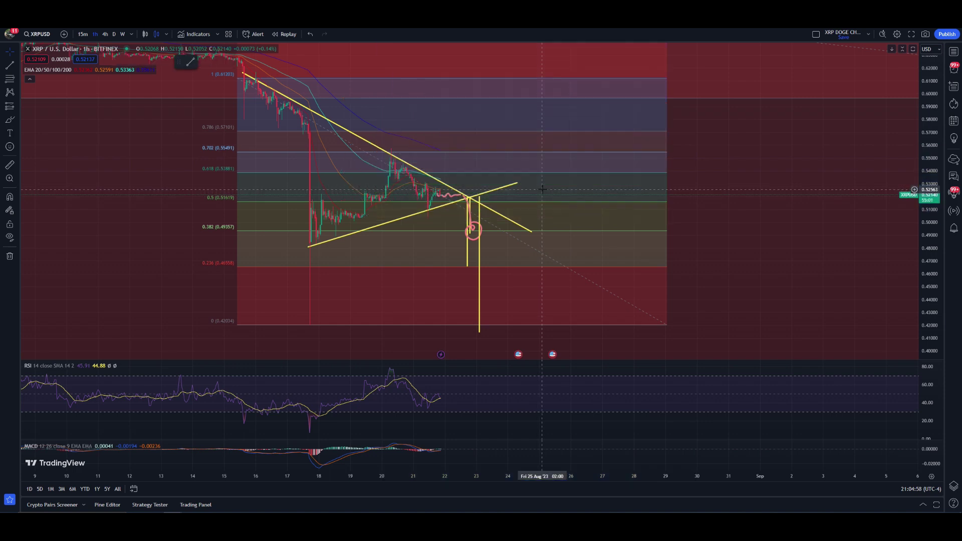
Switch the chart to the 4-hour interval and remove the brushed price path and target circle beside the triangle's apex
left_click_drag(508, 148, 580, 167)
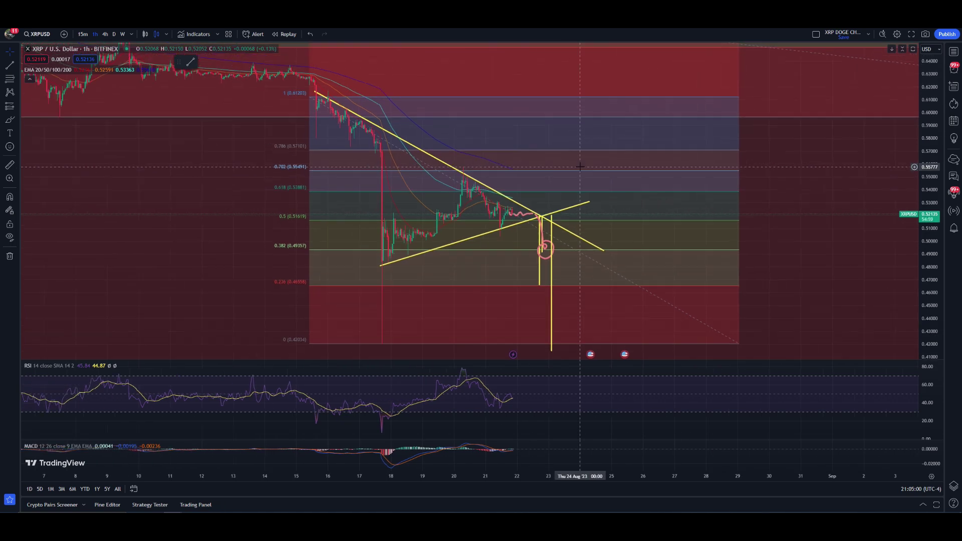
left_click(105, 34)
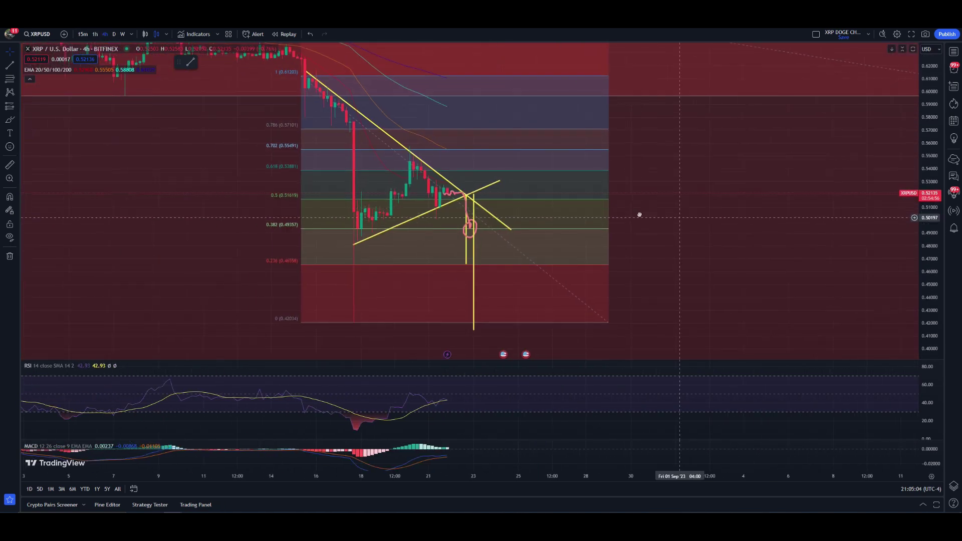
left_click_drag(647, 216, 667, 243)
scroll(626, 203, "down", 2)
scroll(730, 202, "up", 3)
left_click_drag(677, 199, 731, 202)
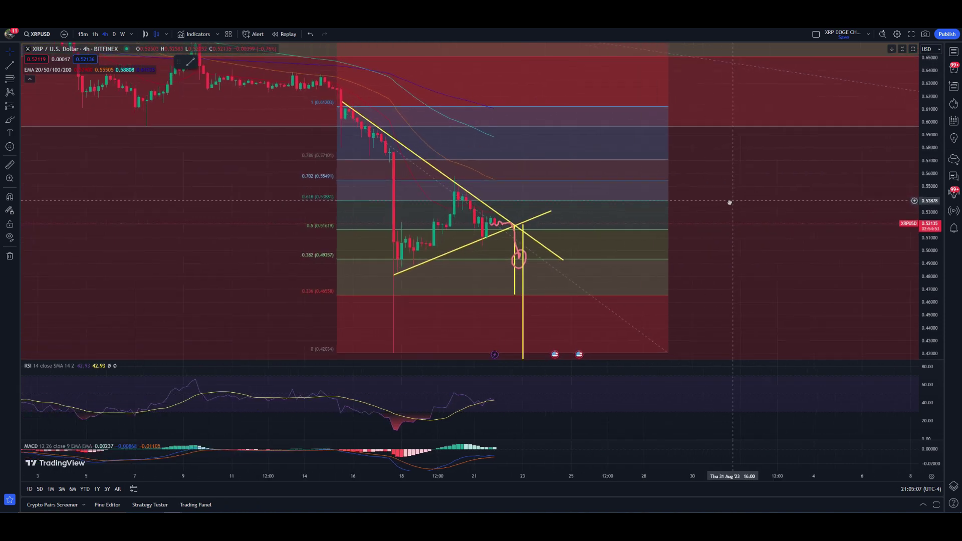
left_click(510, 233)
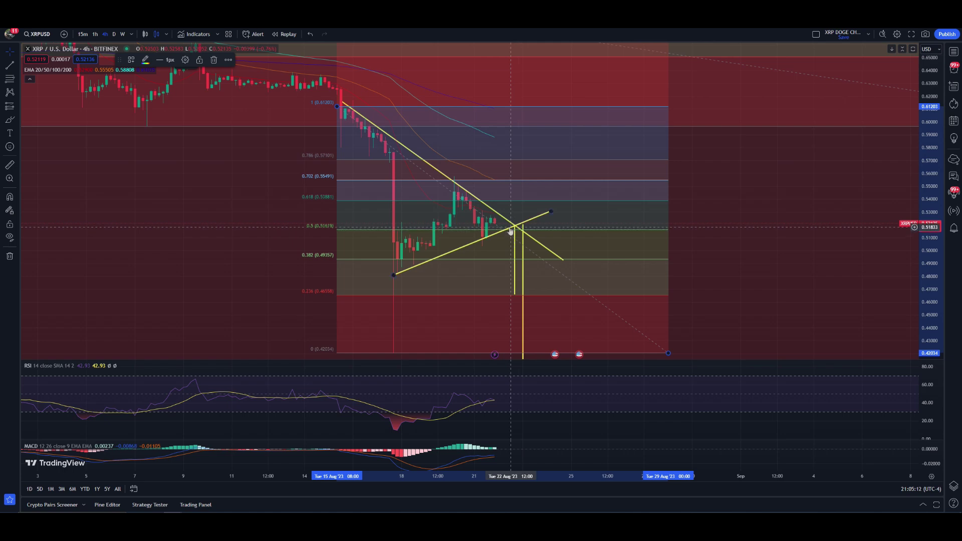
Enlarge the MACD pane and show its history back to mid-June
scroll(510, 230, "down", 5)
left_click_drag(651, 404, 533, 404)
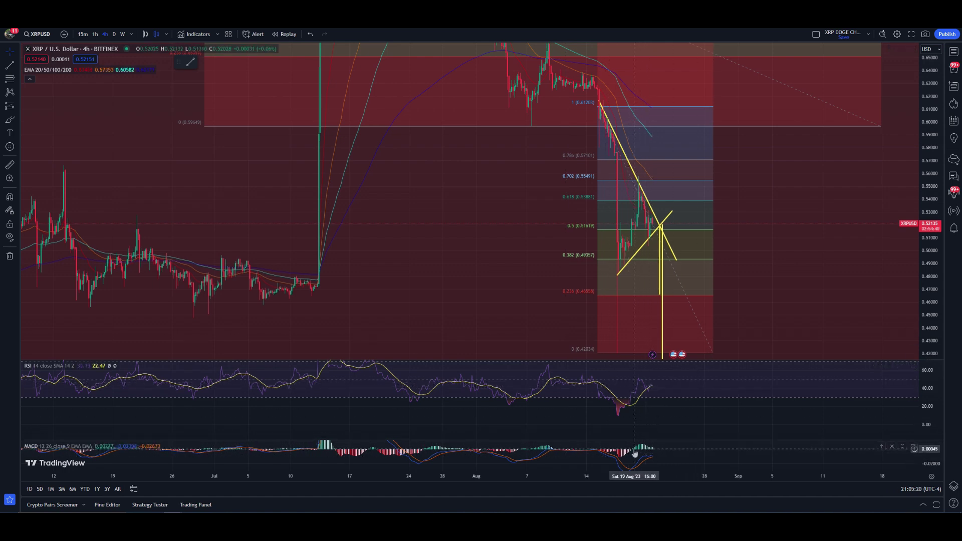
left_click_drag(592, 440, 578, 380)
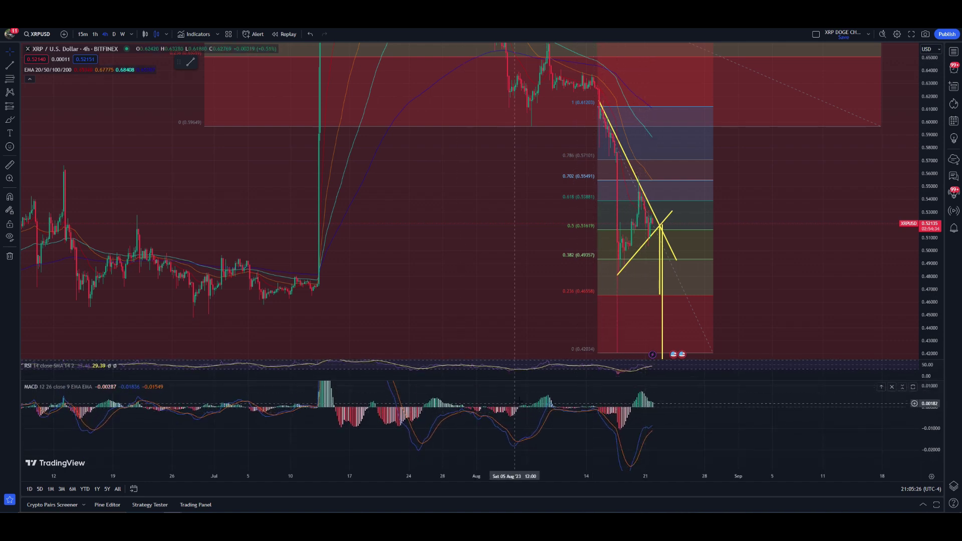
left_click_drag(530, 404, 538, 421)
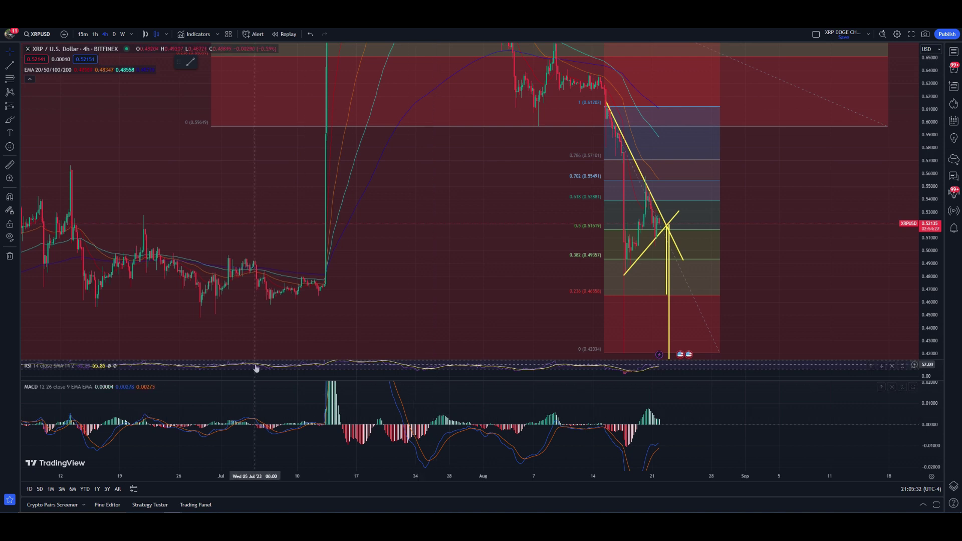
Brush arcs over the MACD histogram peaks around 27 July and 9 August, and delete the strokes
left_click(7, 120)
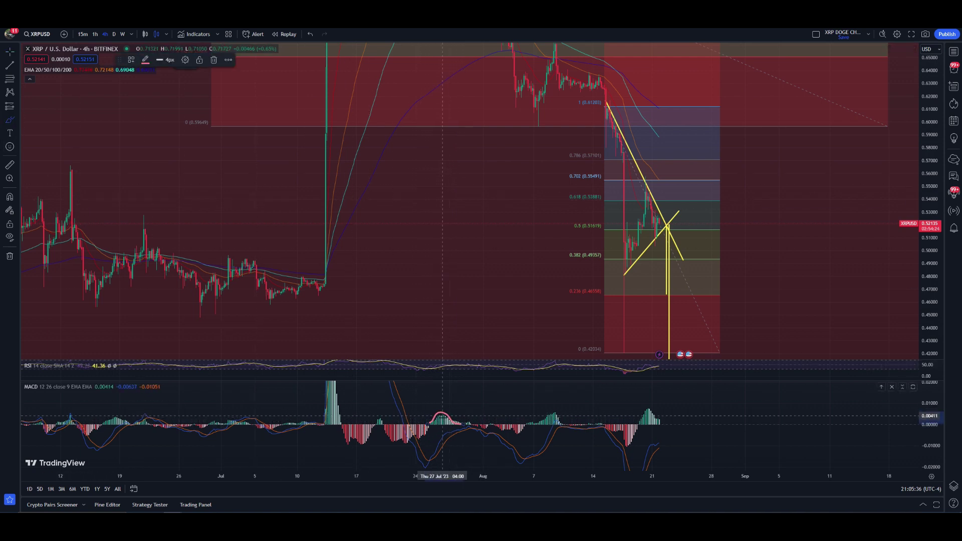
mouse_move(441, 414)
left_mouse_down()
mouse_move(650, 412)
mouse_move(550, 414)
left_mouse_up()
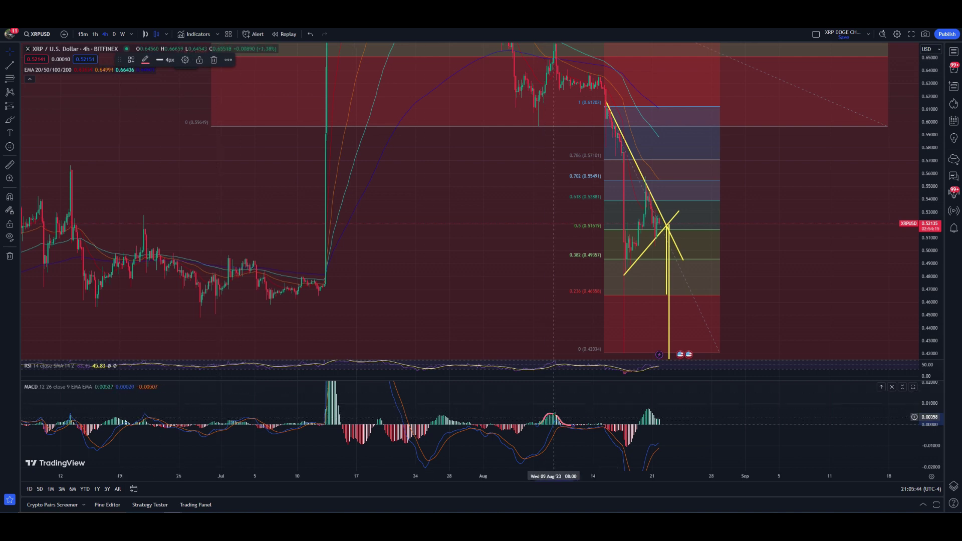
key("Delete")
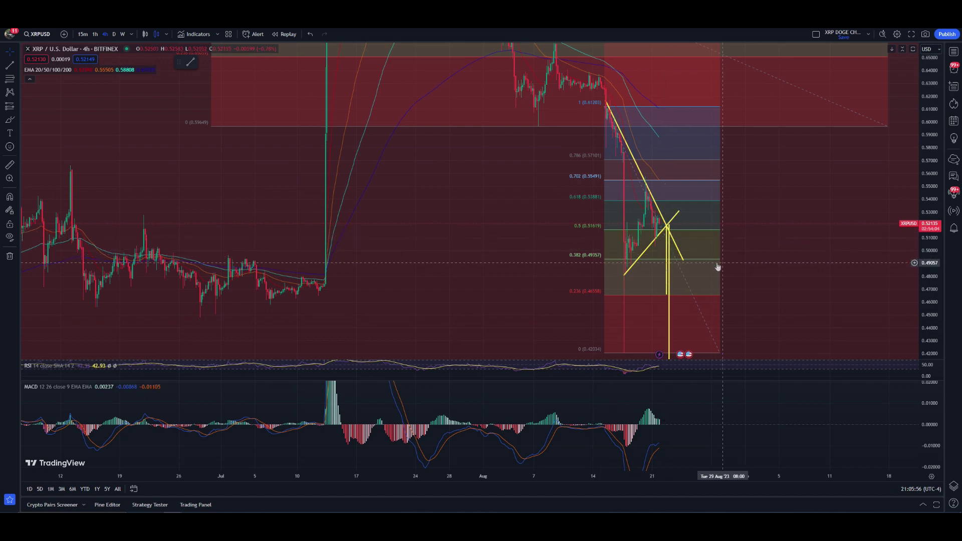
Delete the Fibonacci retracement that spans the triangle and undo the deletion
scroll(674, 273, "up", 3)
left_click_drag(674, 272, 803, 242)
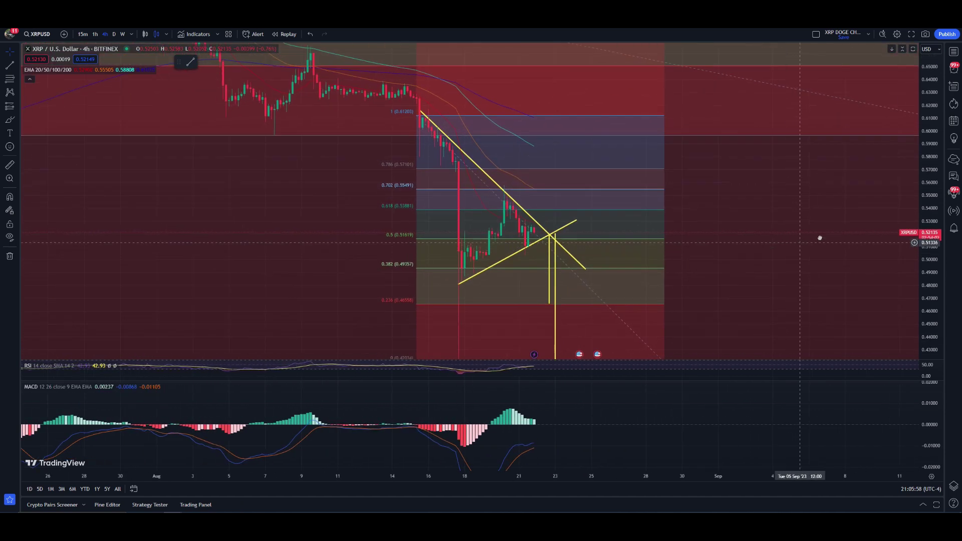
left_click_drag(933, 189, 932, 191)
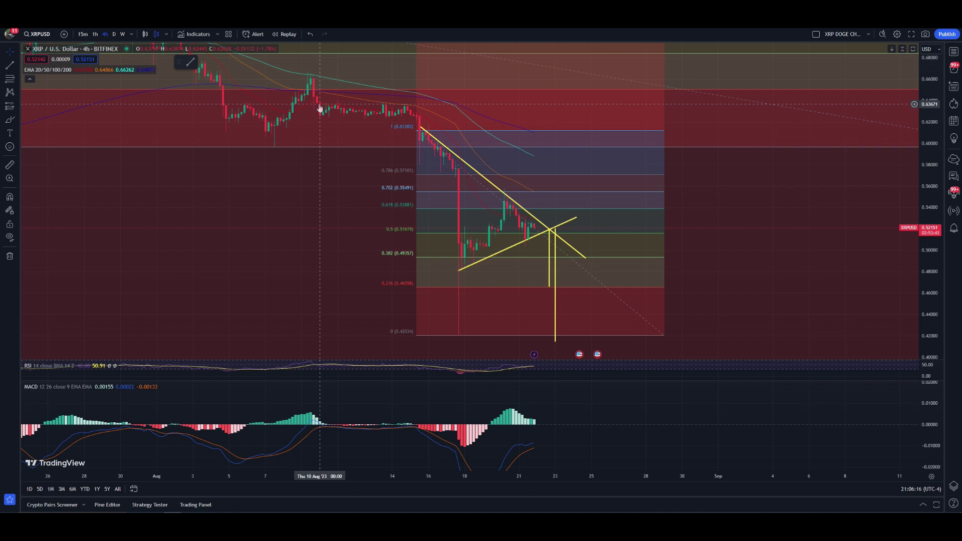
left_click(541, 194)
key("Delete")
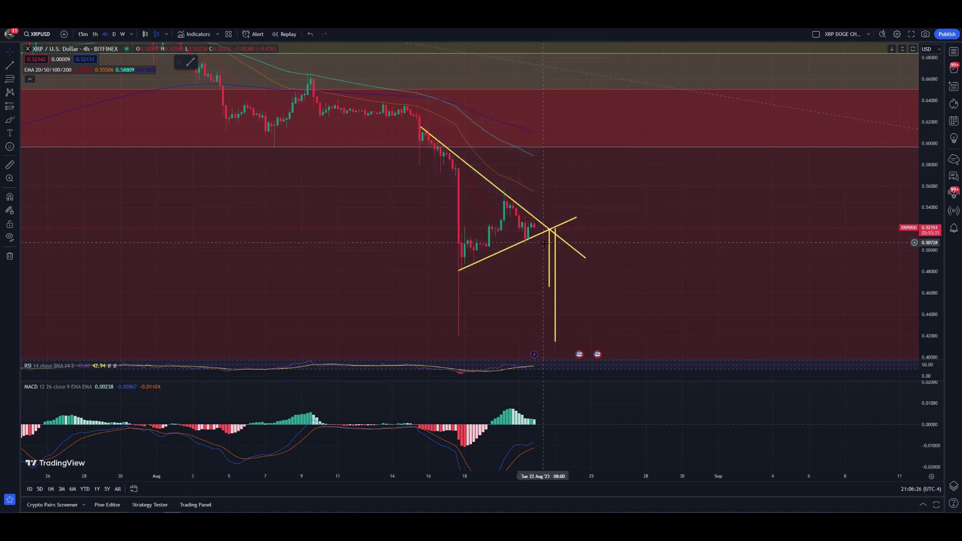
key("ctrl+z")
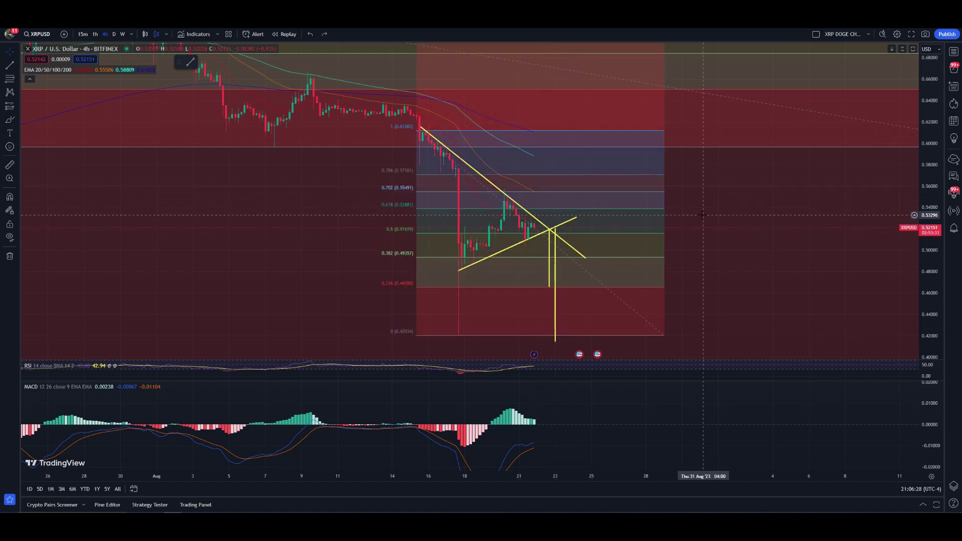